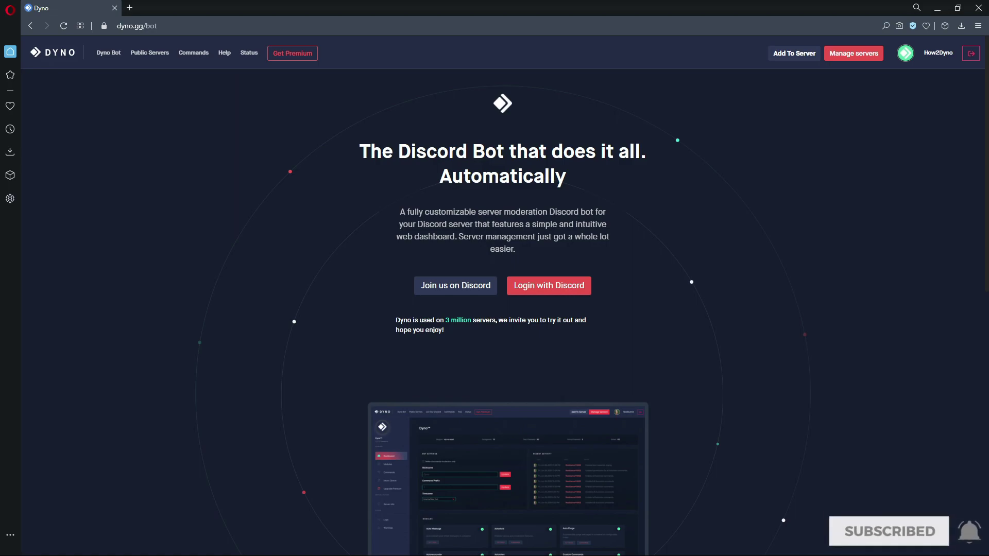
- From the server list, open the How2Dyno server dashboard and its Commands page
{"action": "left_click", "coordinate": [837, 57]}
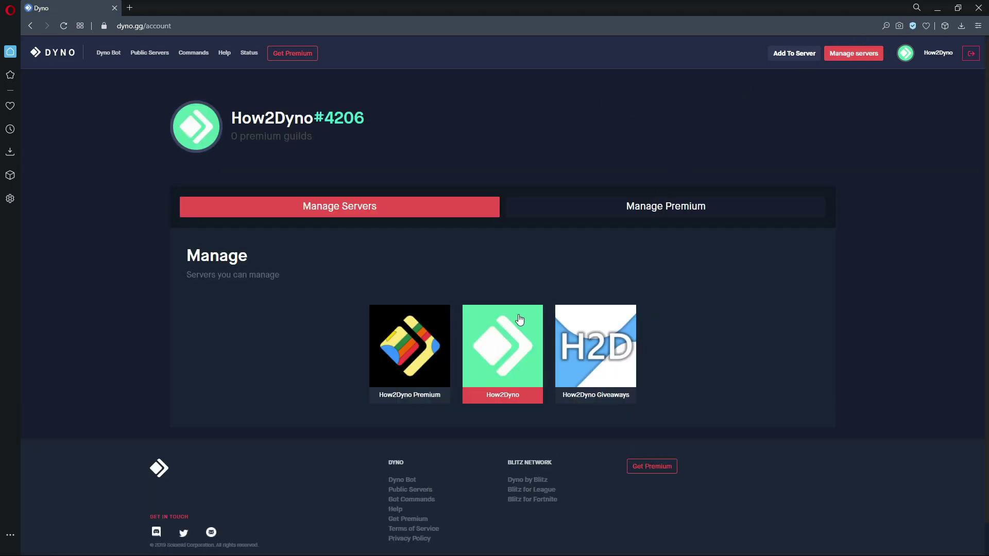
{"action": "left_click", "coordinate": [520, 320]}
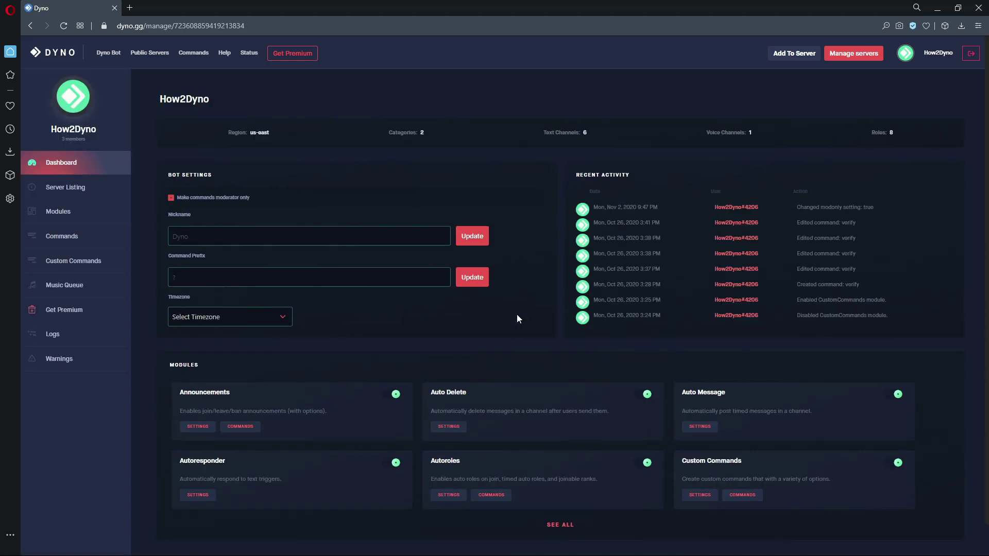
{"action": "left_click", "coordinate": [124, 248]}
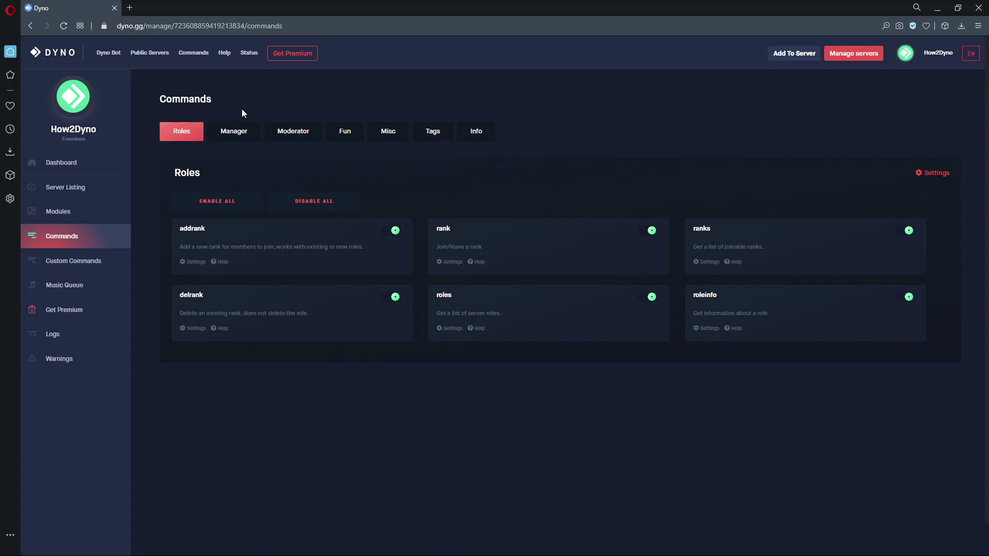
- Browse the Moderator and clean command permission dialogs unchanged, then show the Fun commands
{"action": "left_click", "coordinate": [244, 134]}
{"action": "left_click", "coordinate": [315, 136]}
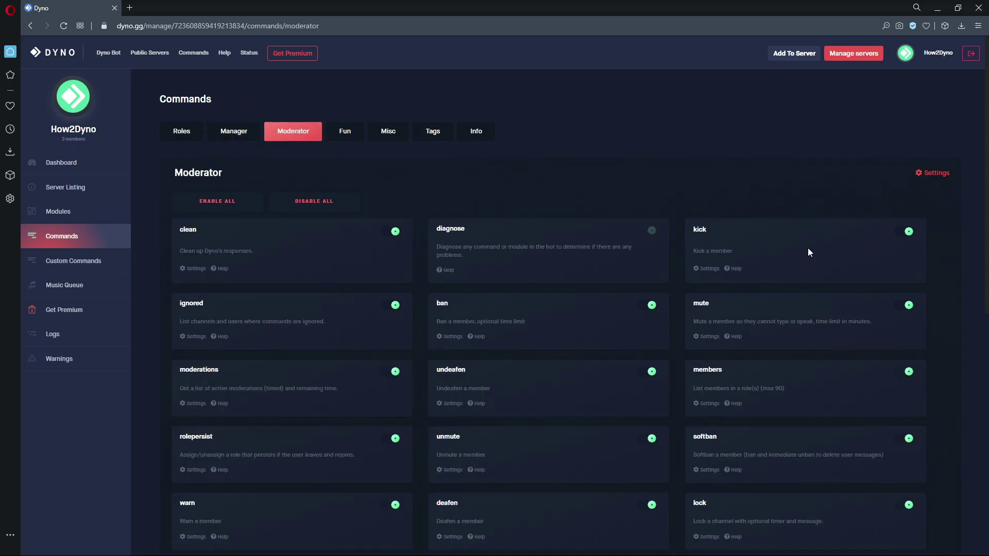
{"action": "left_click", "coordinate": [932, 175]}
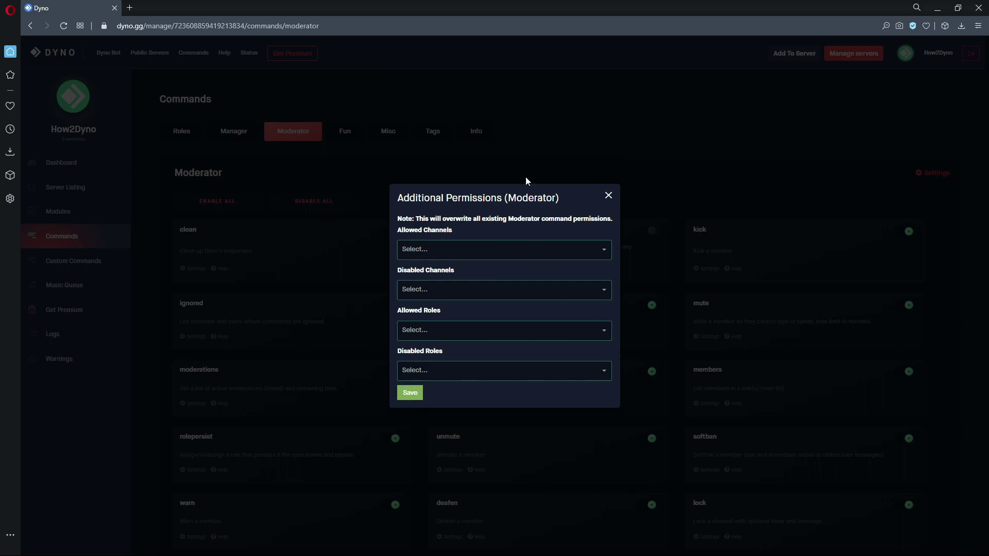
{"action": "left_click", "coordinate": [608, 194]}
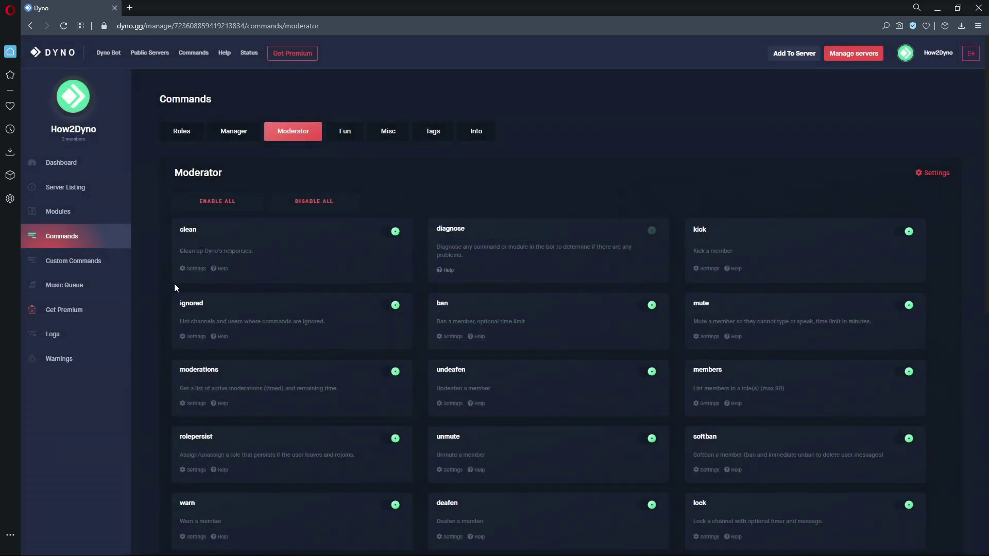
{"action": "left_click", "coordinate": [192, 269]}
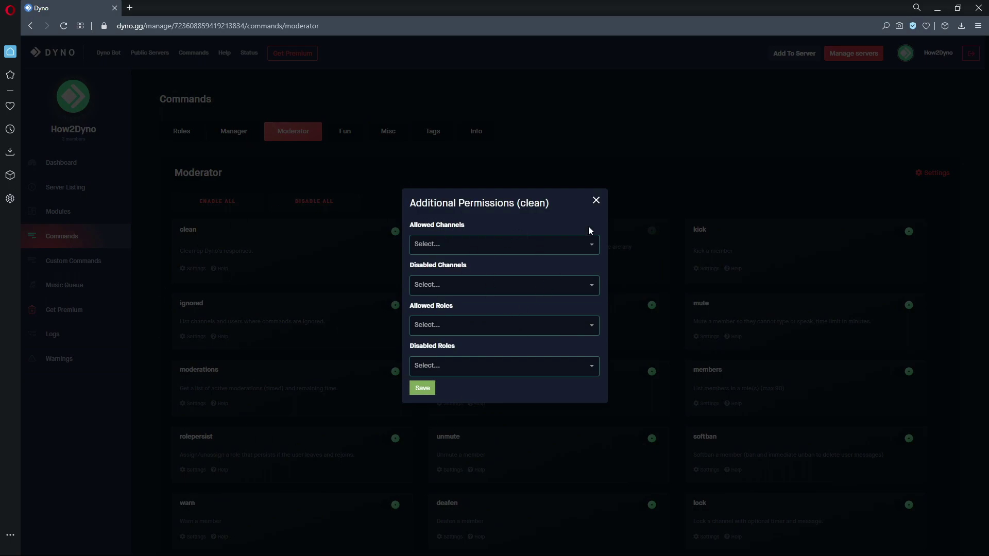
{"action": "left_click", "coordinate": [596, 200]}
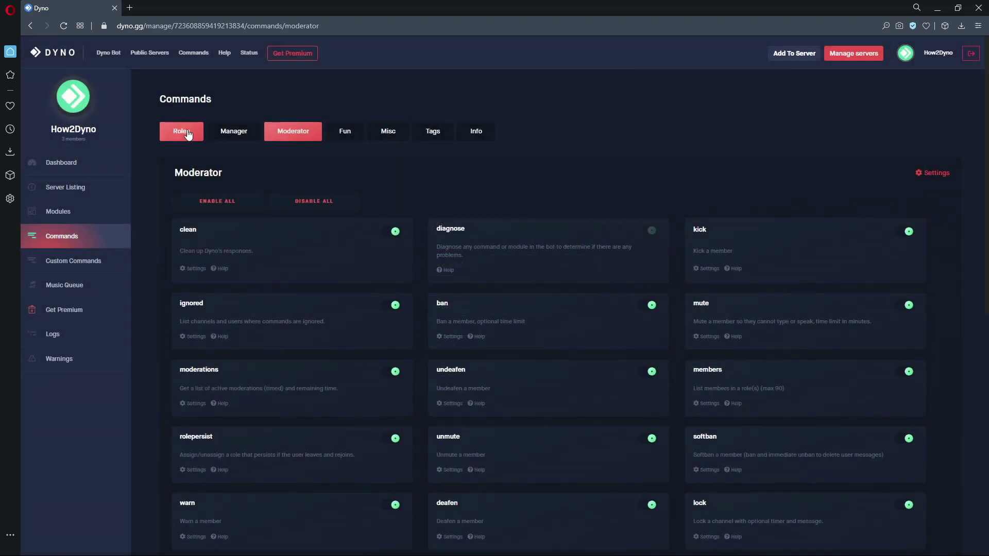
{"action": "left_click", "coordinate": [346, 135]}
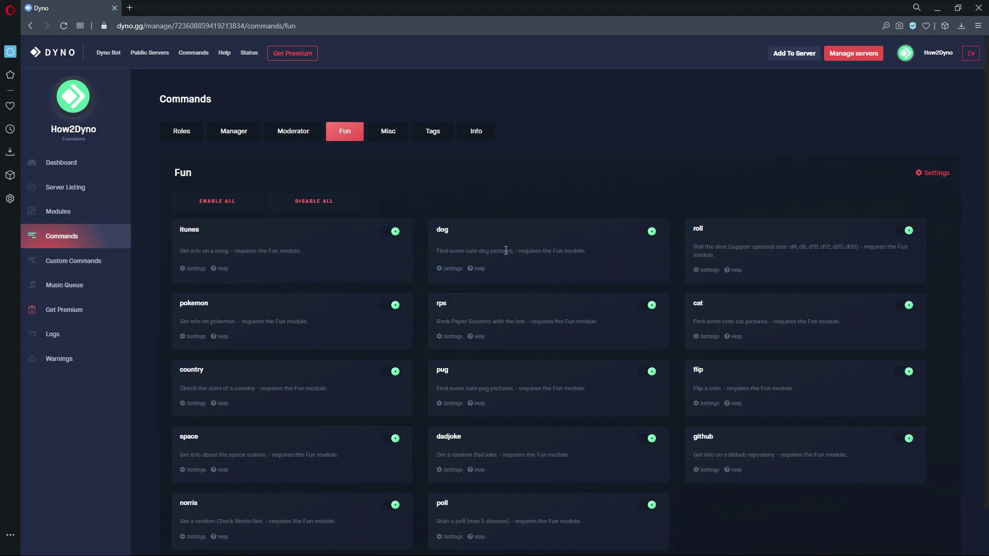
- Open the dog command's permissions; add, then remove, general as an allowed channel
{"action": "left_click", "coordinate": [456, 268]}
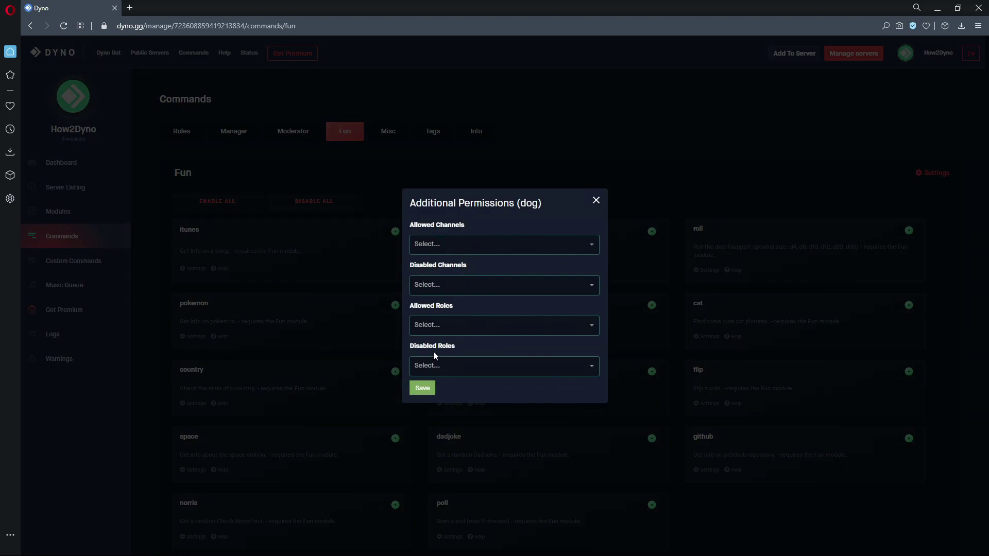
{"action": "left_click", "coordinate": [481, 244]}
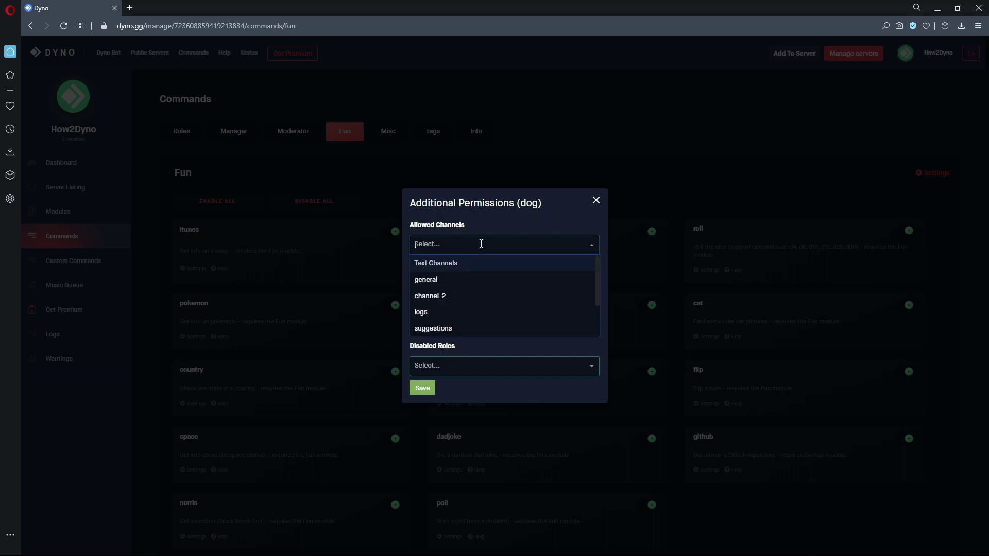
{"action": "left_click", "coordinate": [463, 279]}
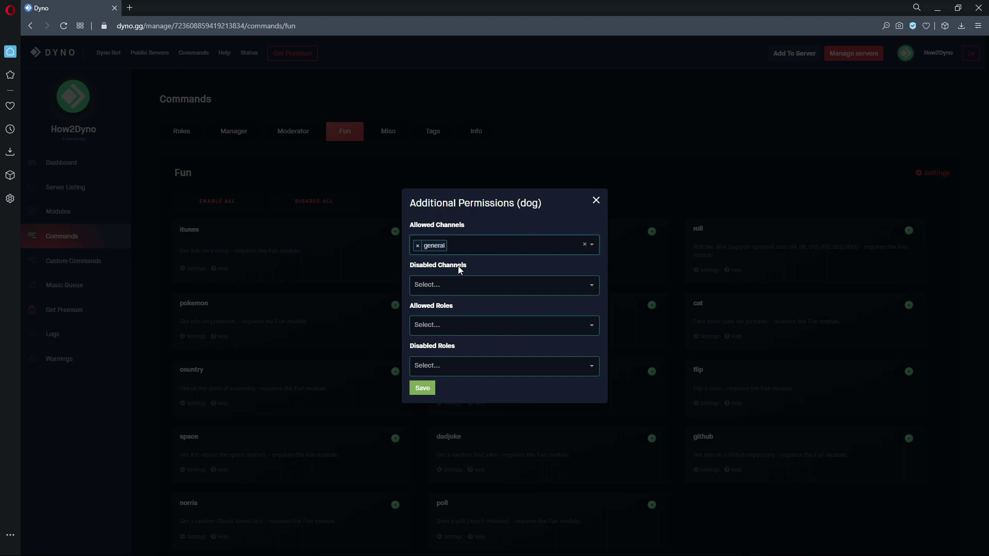
{"action": "left_click", "coordinate": [418, 245]}
- Add general to the dog command's disabled channels, then remove it again
{"action": "left_click", "coordinate": [434, 284]}
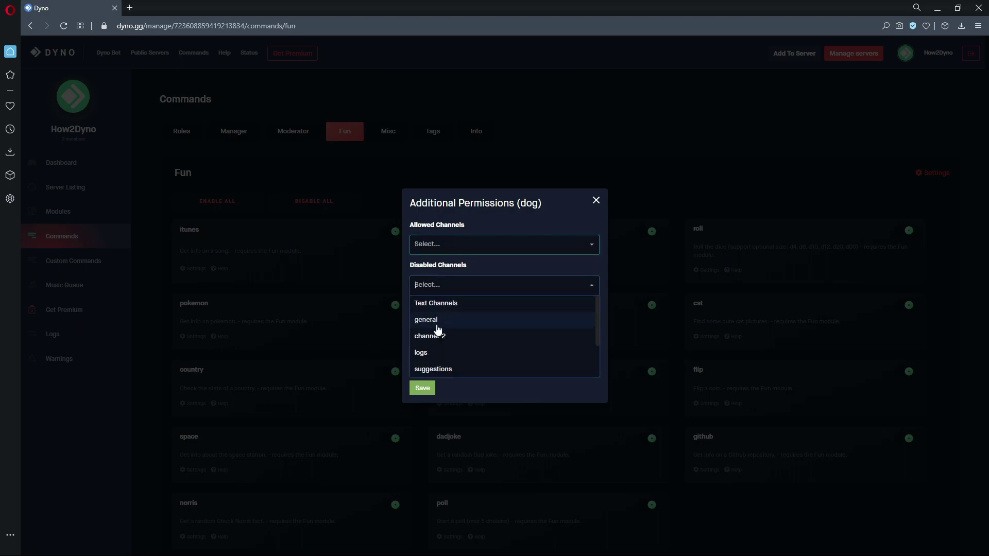
{"action": "left_click", "coordinate": [437, 322]}
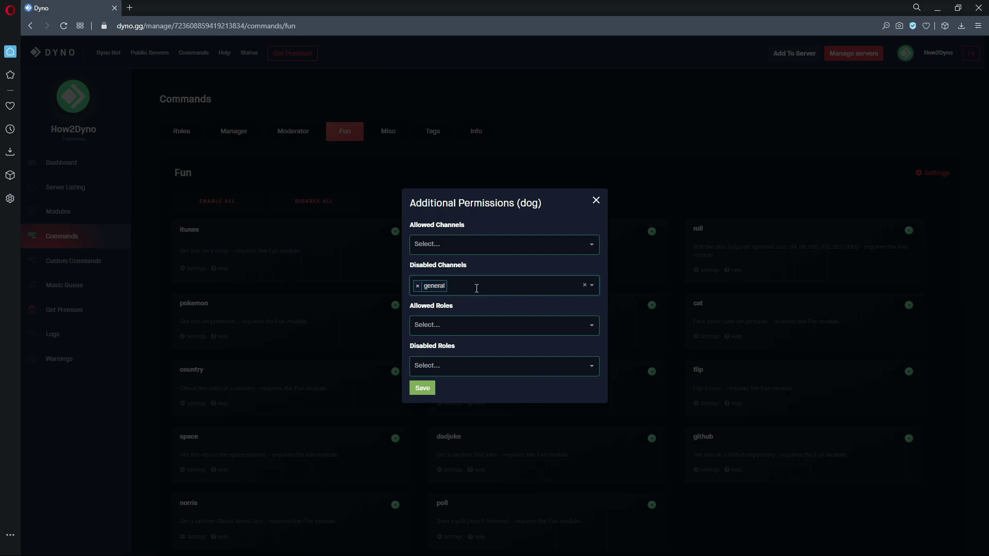
{"action": "left_click", "coordinate": [418, 286]}
- Allow the dog command for Example Mod and browse the other roles without adding any
{"action": "left_click", "coordinate": [433, 328]}
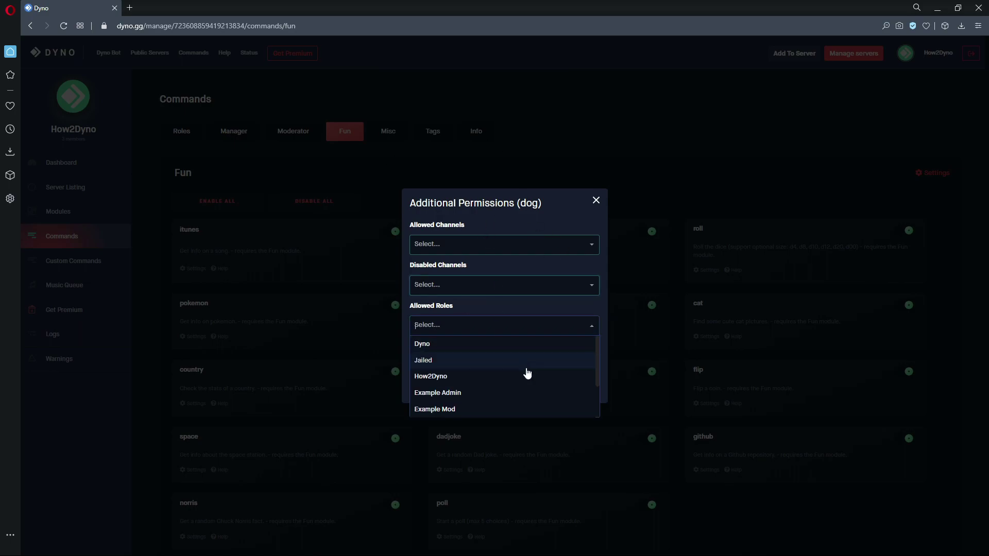
{"action": "scroll", "coordinate": [499, 406], "scroll_direction": "down", "scroll_amount": 2}
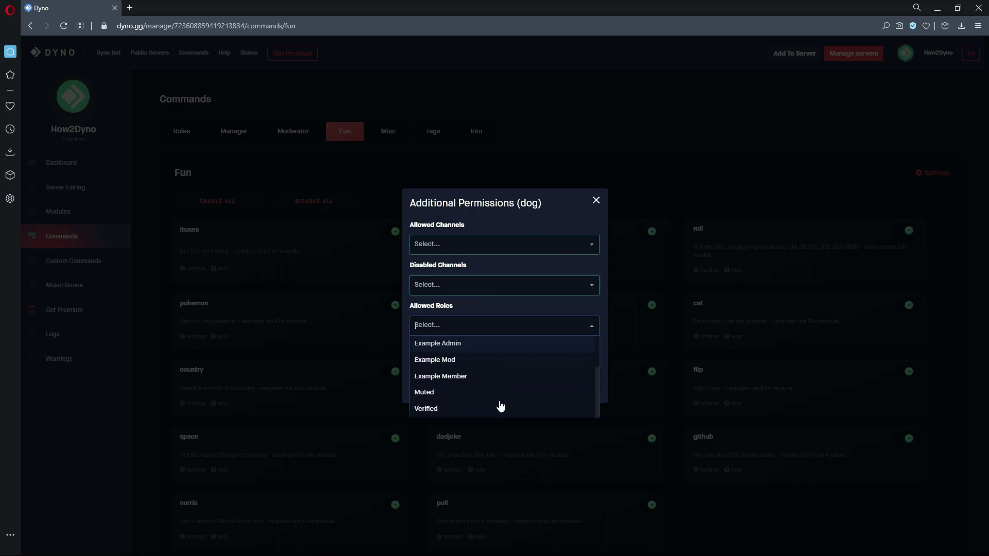
{"action": "left_click", "coordinate": [472, 360]}
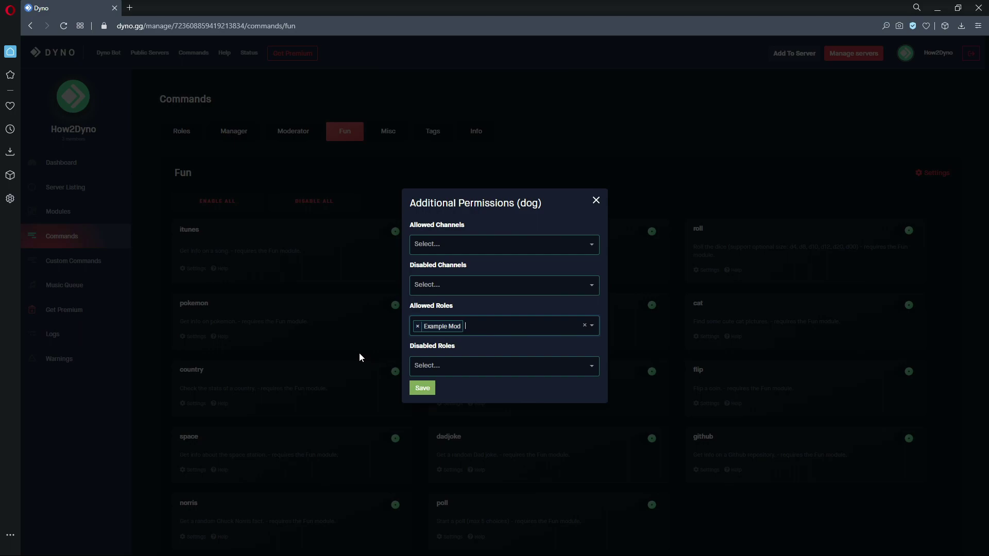
{"action": "left_click", "coordinate": [505, 333]}
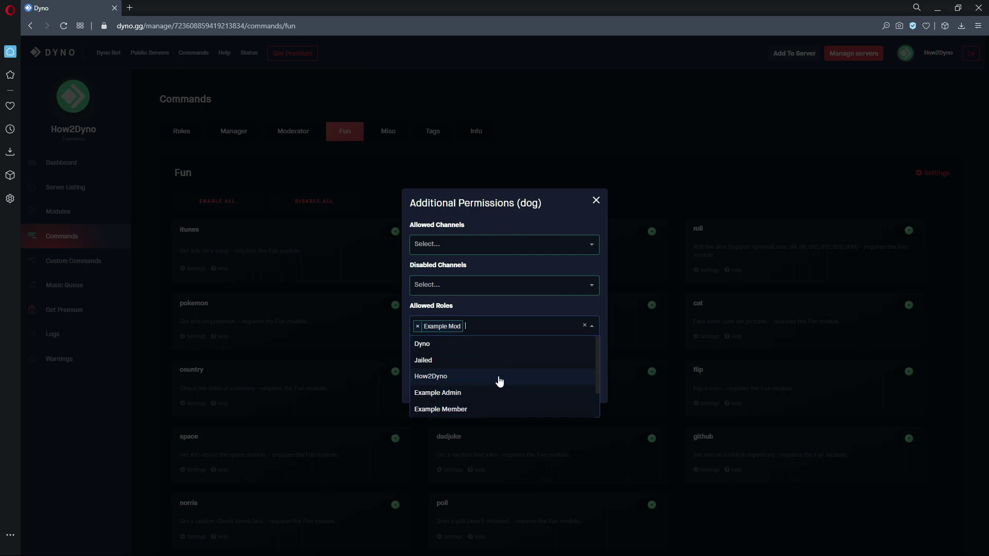
{"action": "scroll", "coordinate": [482, 394], "scroll_direction": "down", "scroll_amount": 1}
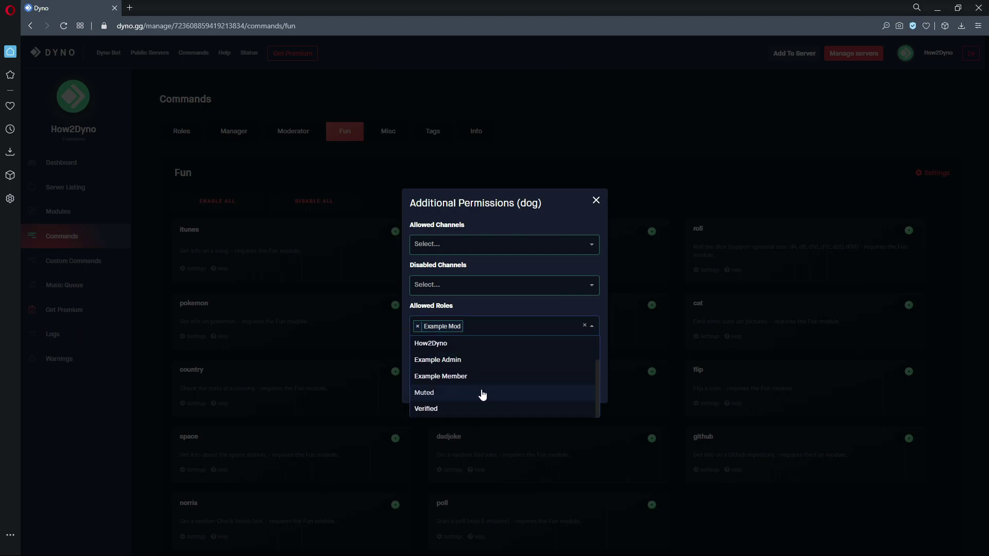
{"action": "left_click", "coordinate": [504, 309]}
{"action": "left_click", "coordinate": [493, 333]}
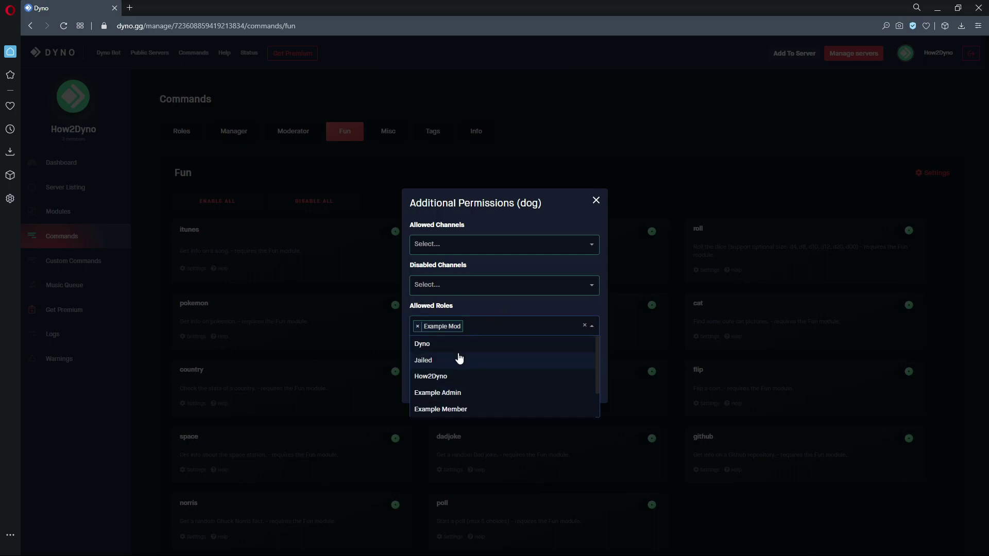
{"action": "scroll", "coordinate": [431, 393], "scroll_direction": "down", "scroll_amount": 1}
{"action": "left_click", "coordinate": [508, 309]}
{"action": "left_click", "coordinate": [506, 324]}
{"action": "left_click", "coordinate": [506, 303]}
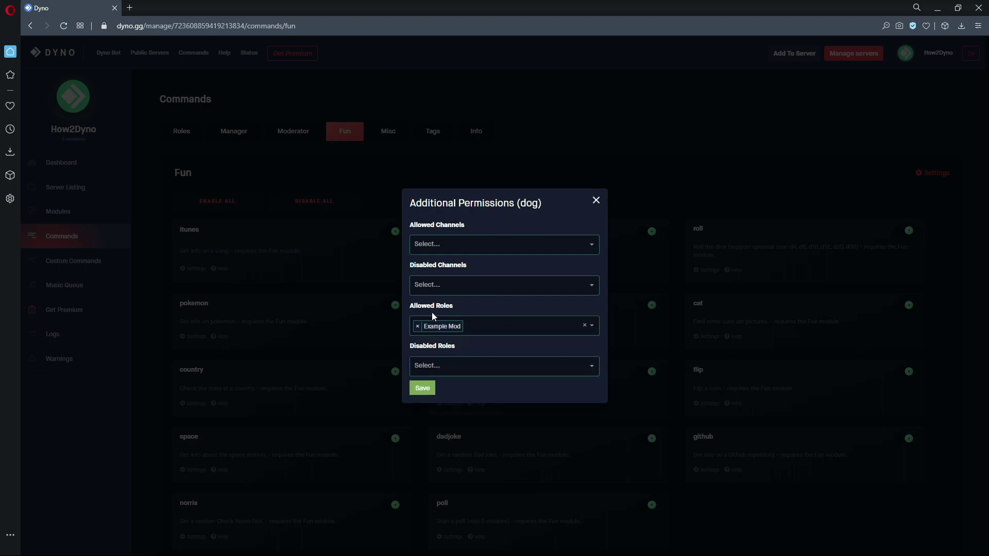
- Remove Example Mod from the dog command's allowed roles and disable it for Jailed
{"action": "left_click", "coordinate": [418, 326]}
{"action": "left_click", "coordinate": [456, 363]}
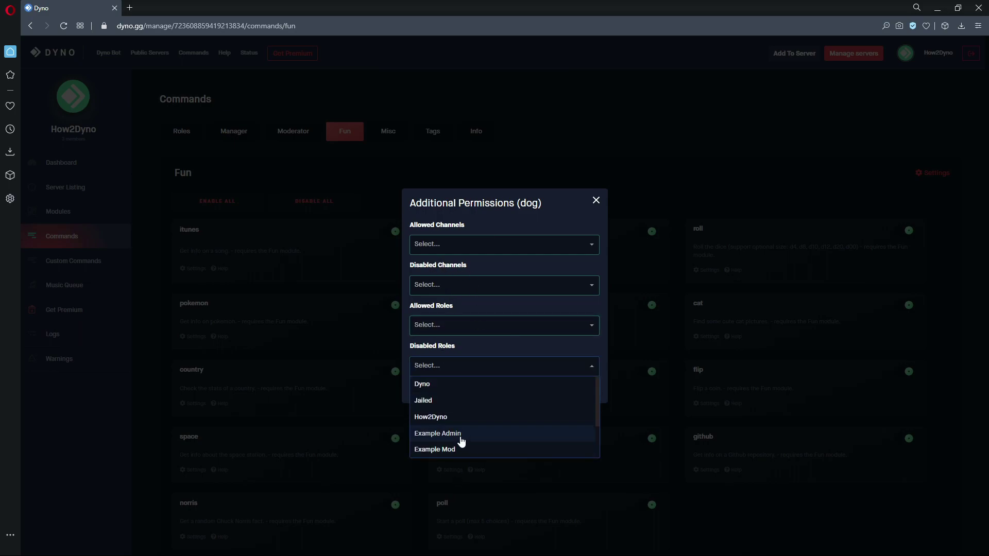
{"action": "left_click", "coordinate": [460, 402]}
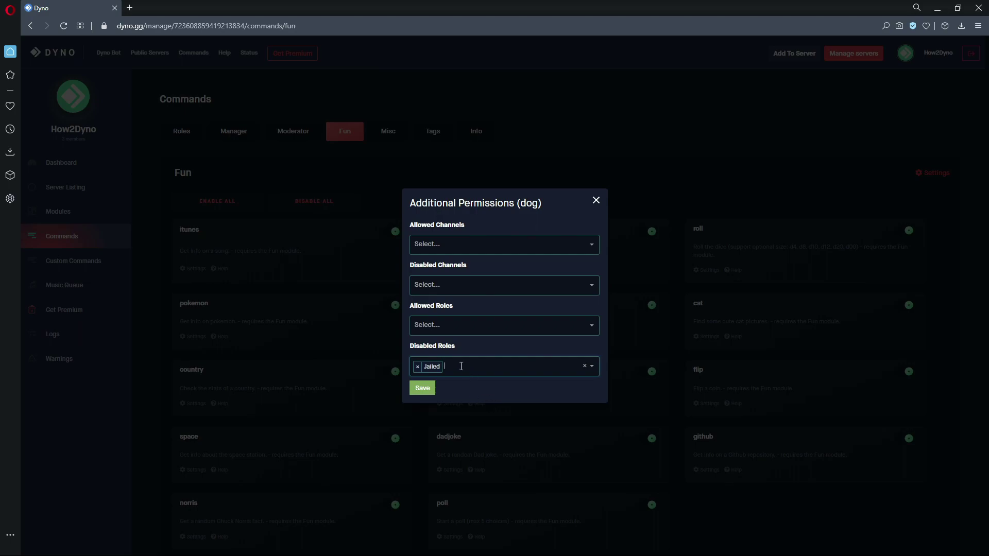
- Set general as the only allowed channel for all Fun commands and save
{"action": "left_click", "coordinate": [596, 201]}
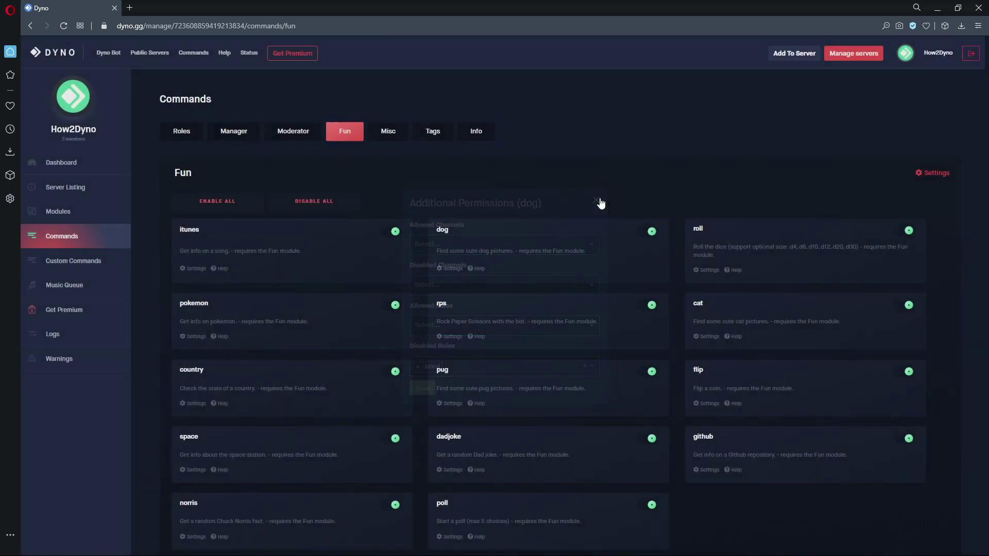
{"action": "left_click", "coordinate": [927, 174]}
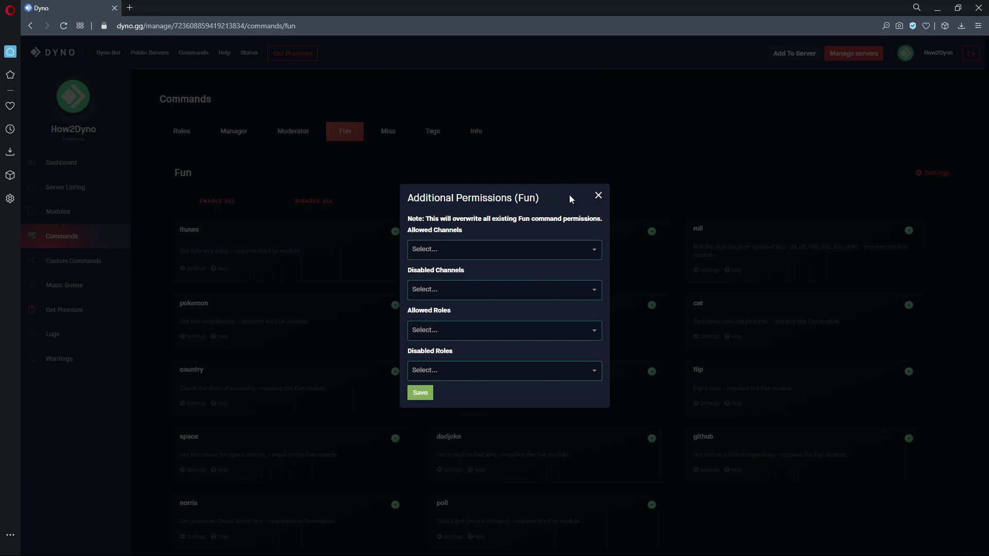
{"action": "left_click", "coordinate": [598, 196]}
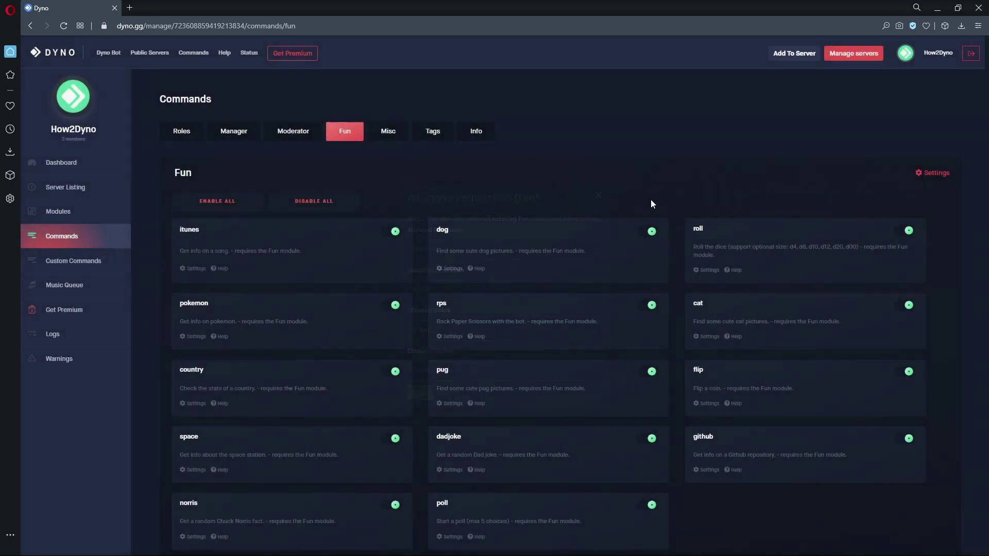
{"action": "scroll", "coordinate": [701, 268], "scroll_direction": "down", "scroll_amount": 1}
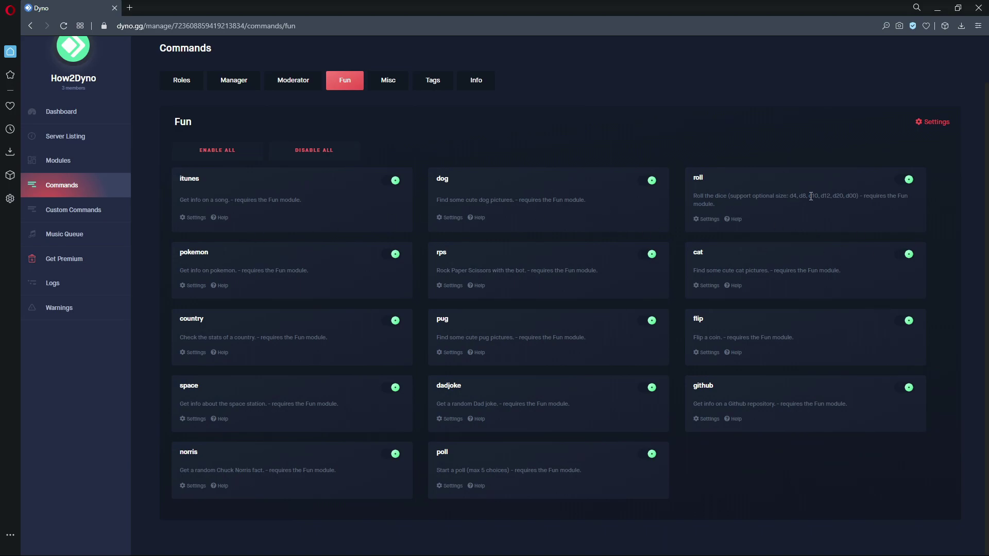
{"action": "left_click", "coordinate": [934, 124]}
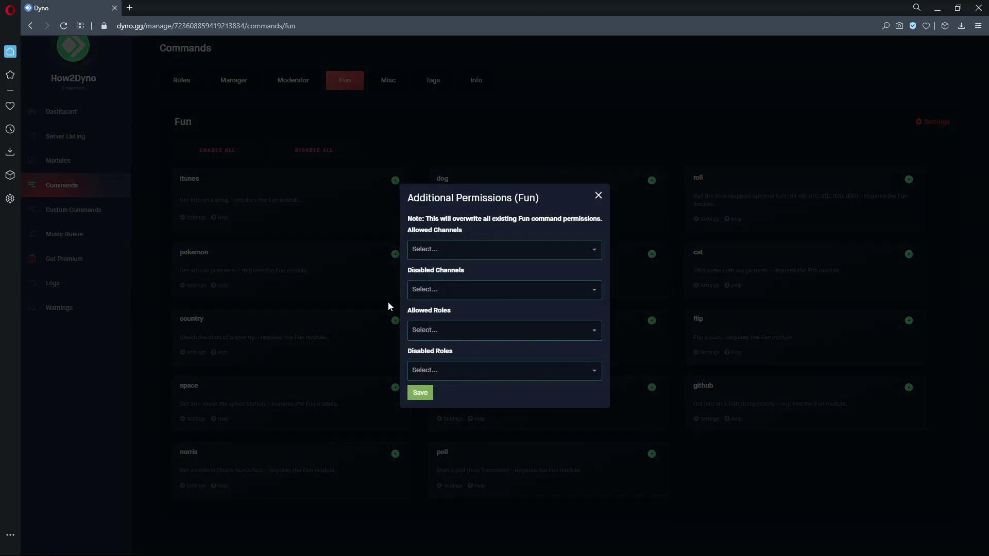
{"action": "left_click", "coordinate": [448, 249]}
{"action": "left_click", "coordinate": [440, 284]}
{"action": "left_click", "coordinate": [420, 393]}
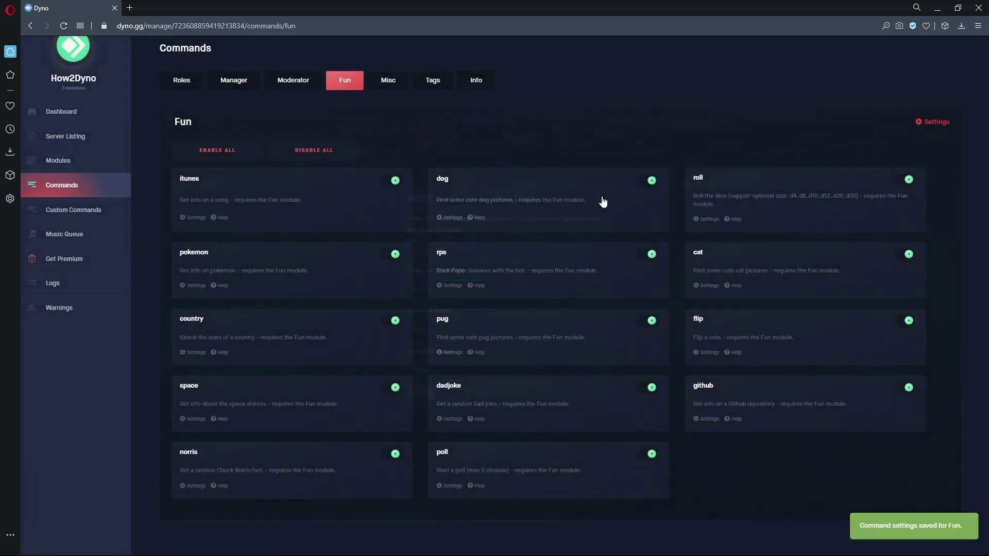
- Recheck the Fun, dog and roll permission settings to confirm general is allowed
{"action": "left_click", "coordinate": [922, 121]}
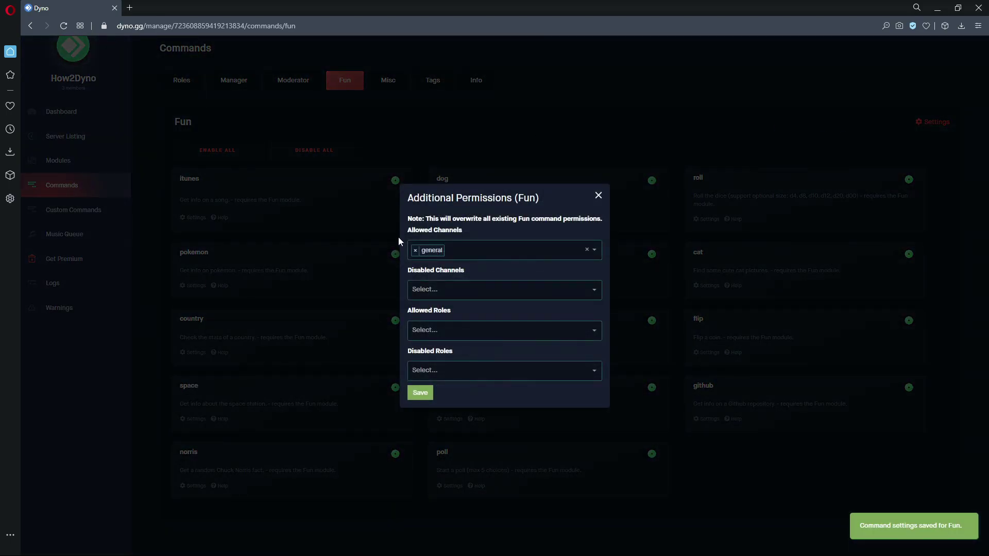
{"action": "left_click", "coordinate": [599, 195]}
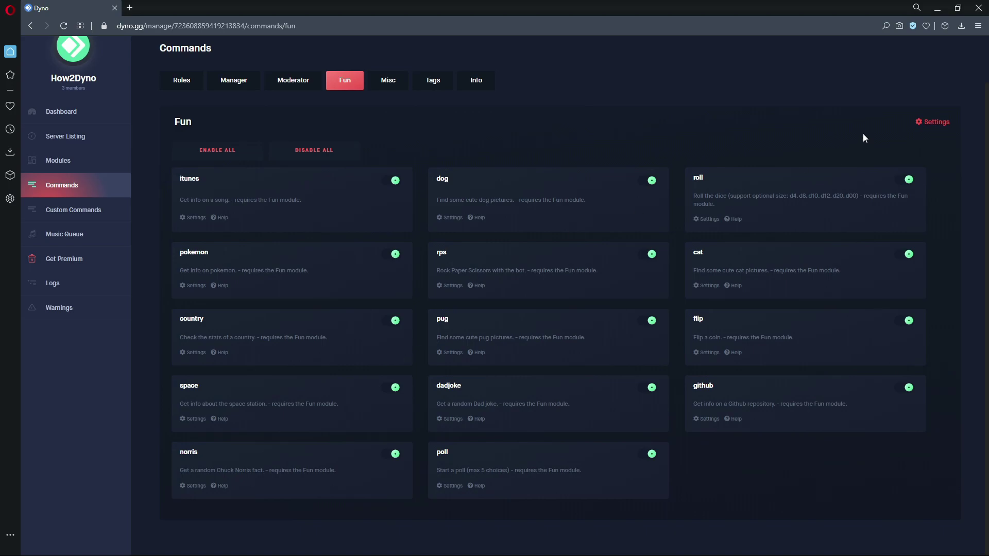
{"action": "left_click", "coordinate": [927, 122]}
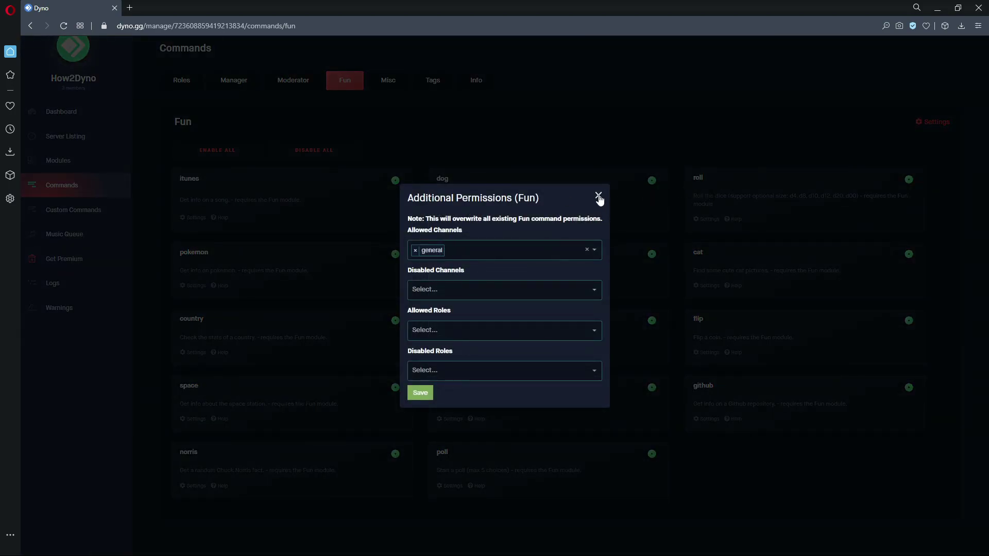
{"action": "left_click", "coordinate": [598, 195]}
{"action": "left_click", "coordinate": [454, 219]}
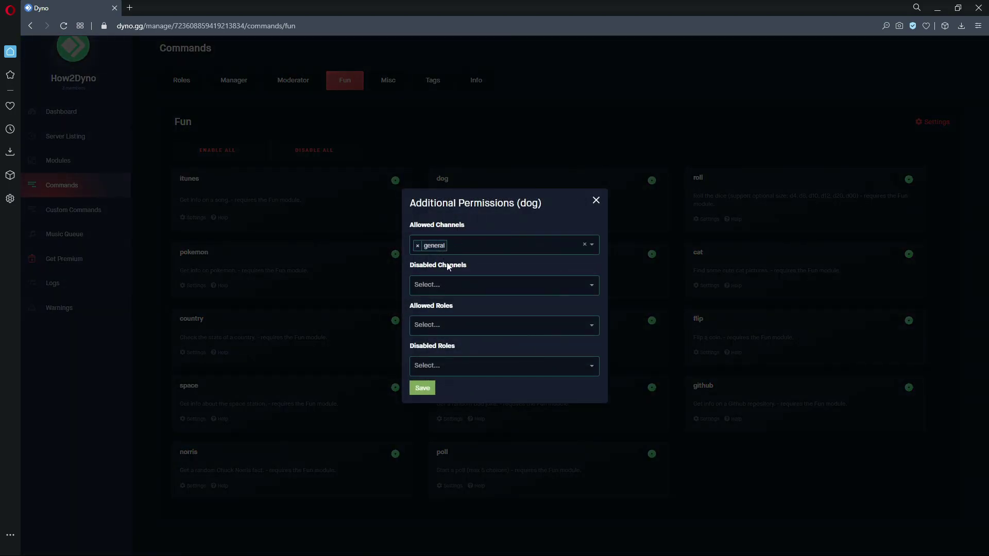
{"action": "left_click", "coordinate": [597, 201]}
{"action": "left_click", "coordinate": [710, 220]}
{"action": "left_click", "coordinate": [596, 201]}
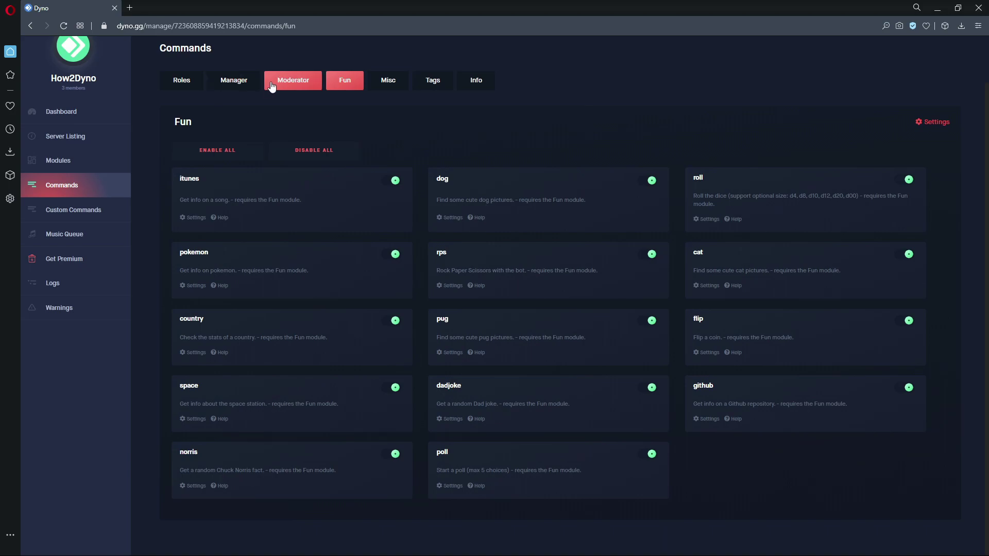
- Switch the Commands page to the Moderator category
{"action": "left_click", "coordinate": [269, 84]}
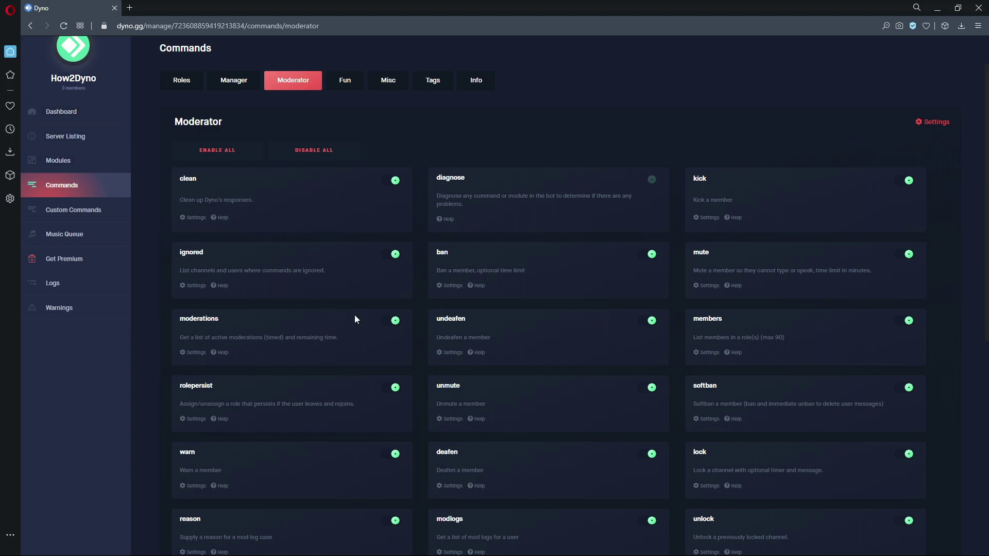
- On the server overview, uncheck and recheck 'Make commands moderator only'
{"action": "left_click", "coordinate": [108, 115]}
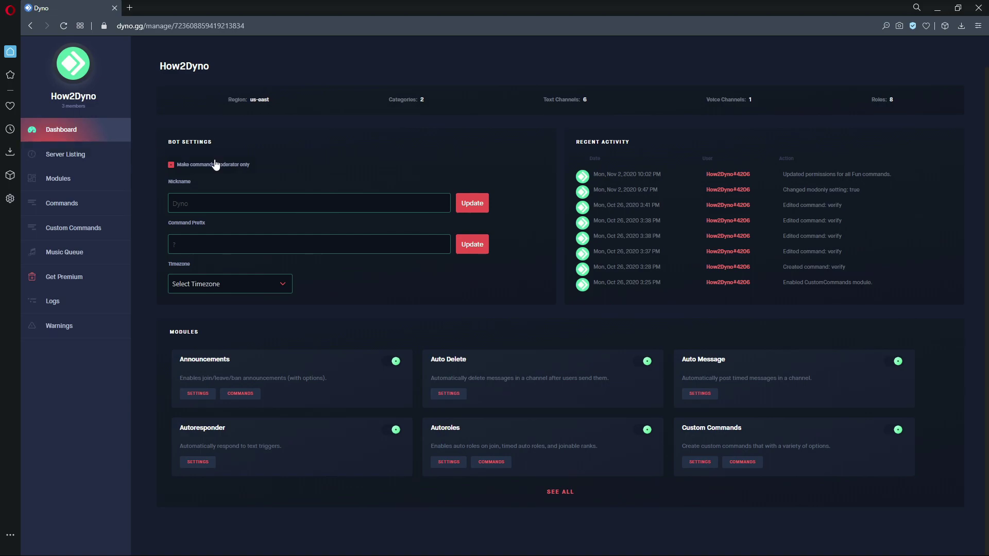
{"action": "left_click", "coordinate": [169, 166]}
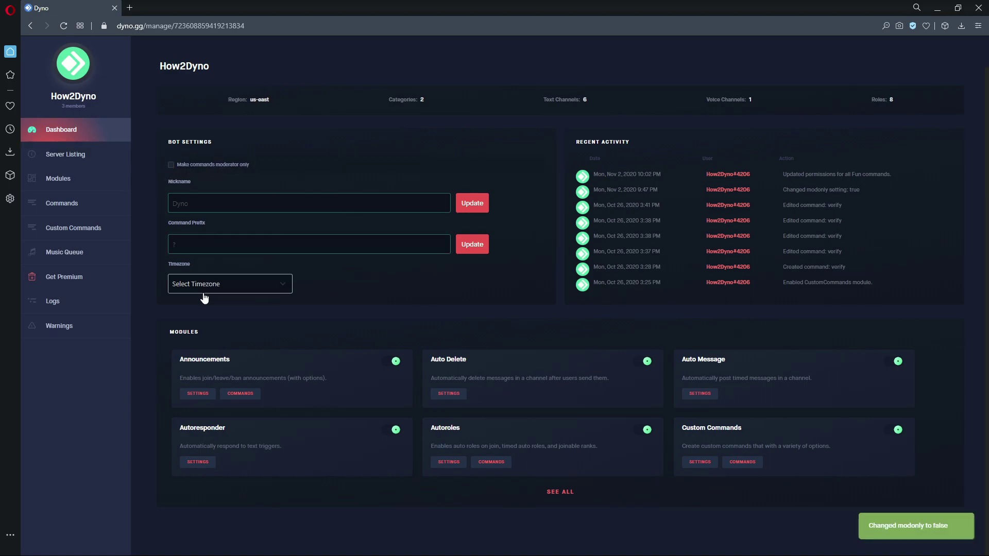
{"action": "left_click", "coordinate": [183, 169]}
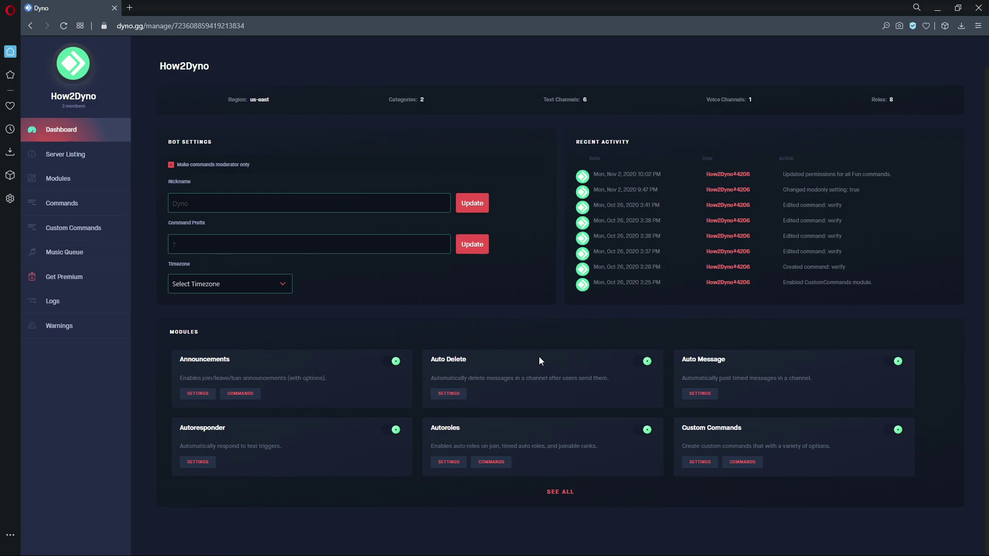
- Return to How2Dyno's Commands page via the sidebar
{"action": "left_click", "coordinate": [76, 203]}
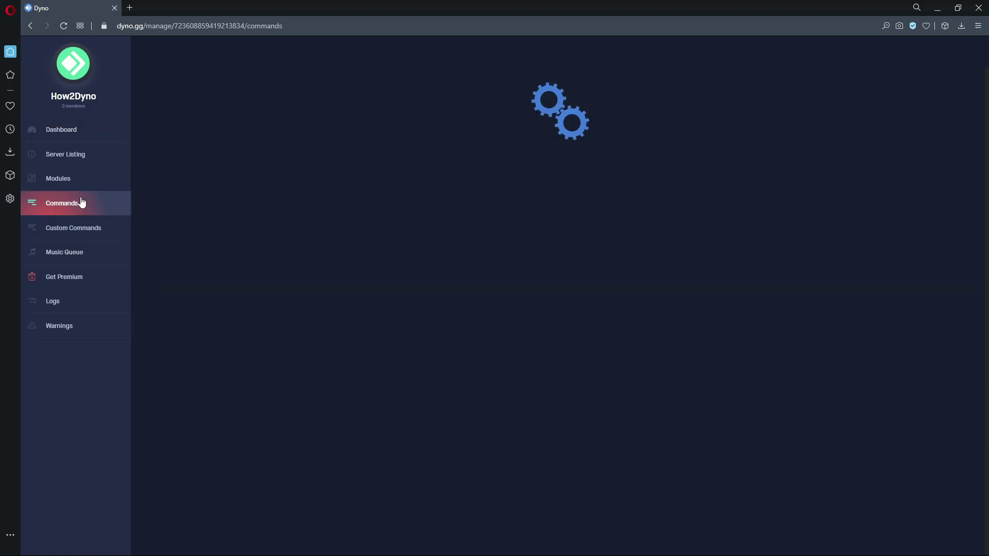